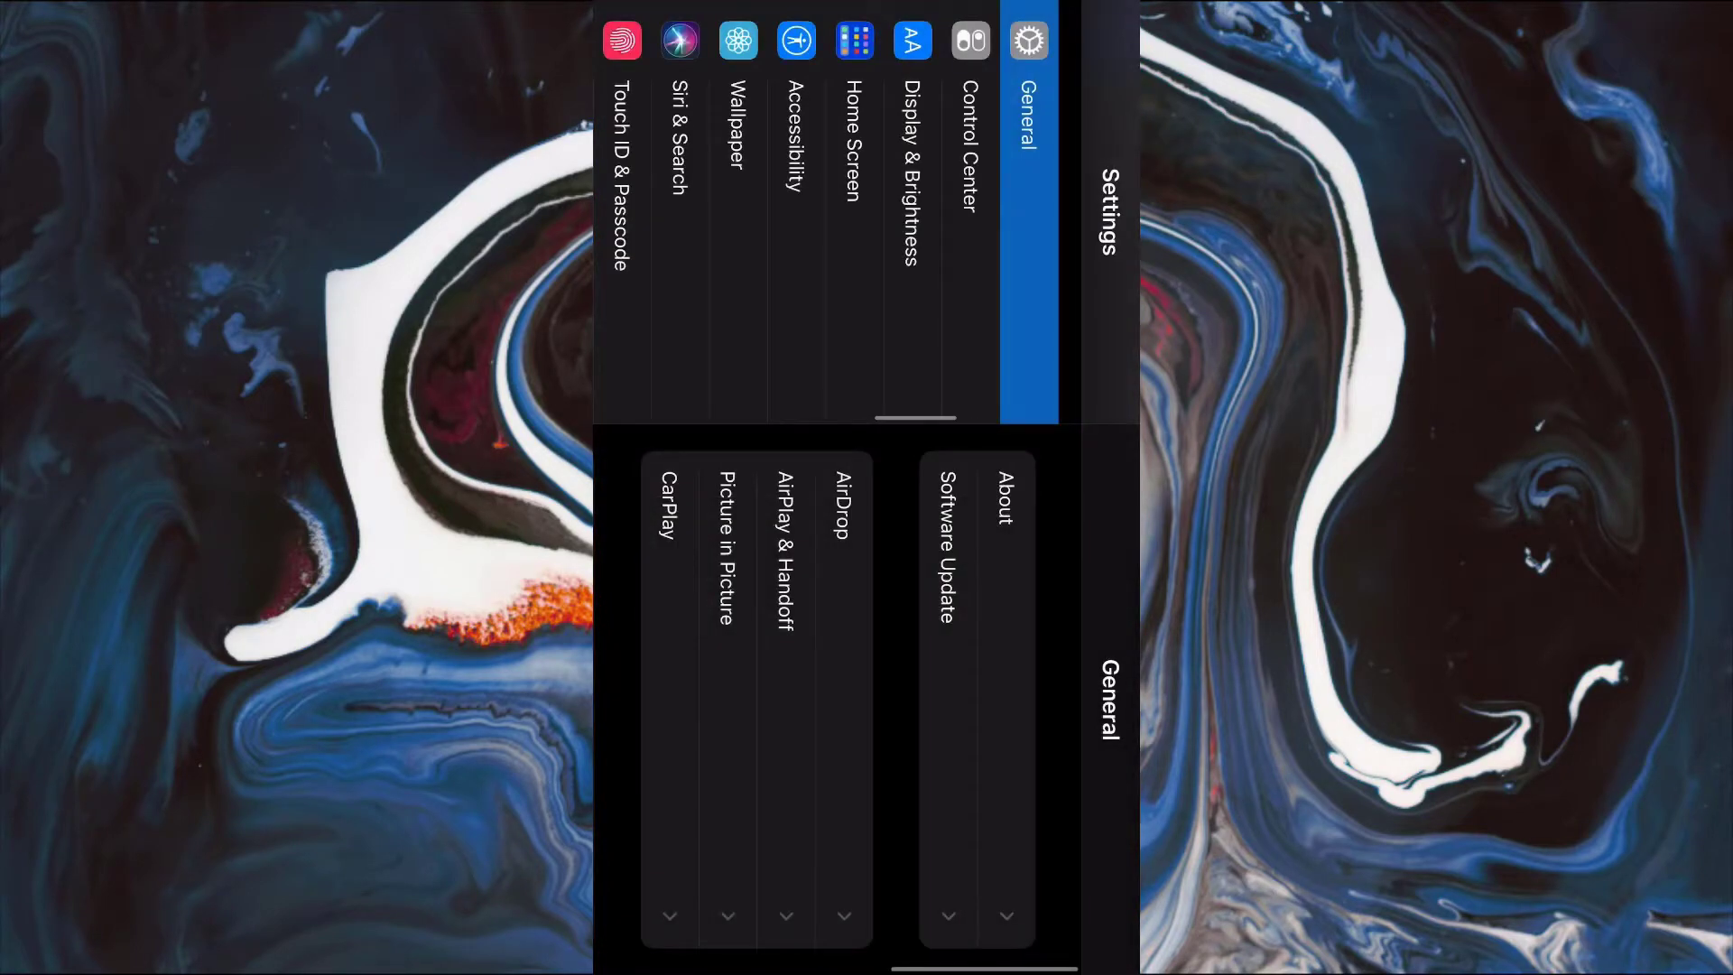
# Back out of the General page to the top-level Settings list.
pyautogui.click(665, 54)
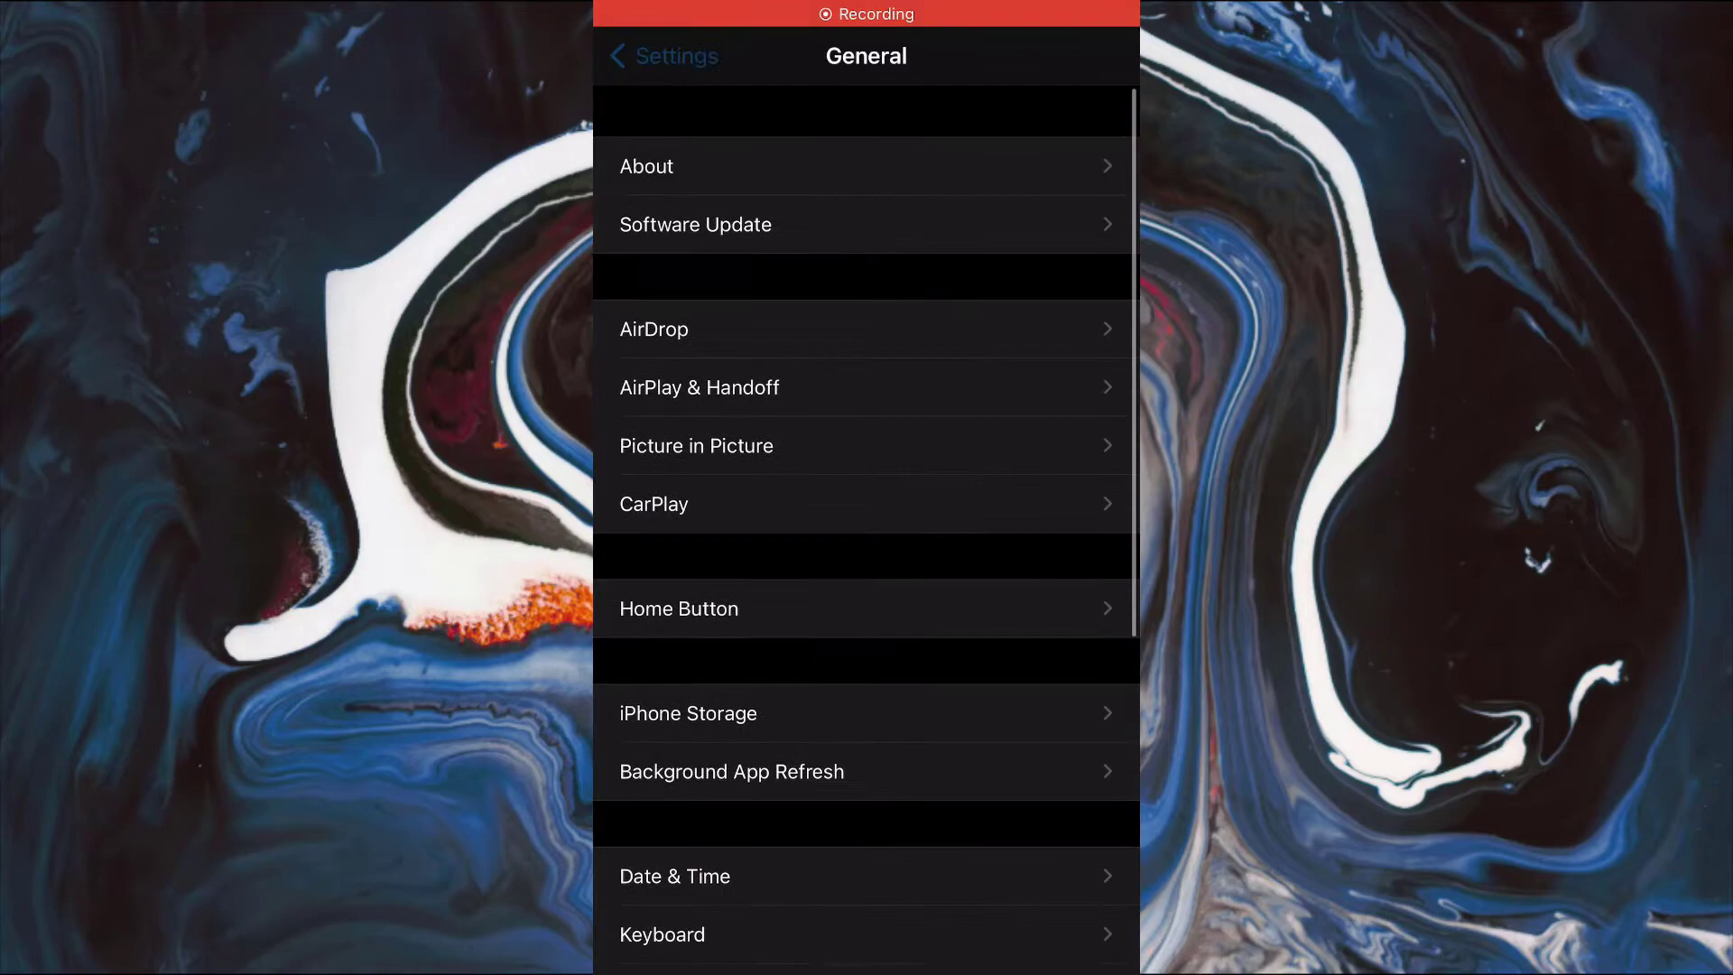
pyautogui.scroll(5, 866, 487)
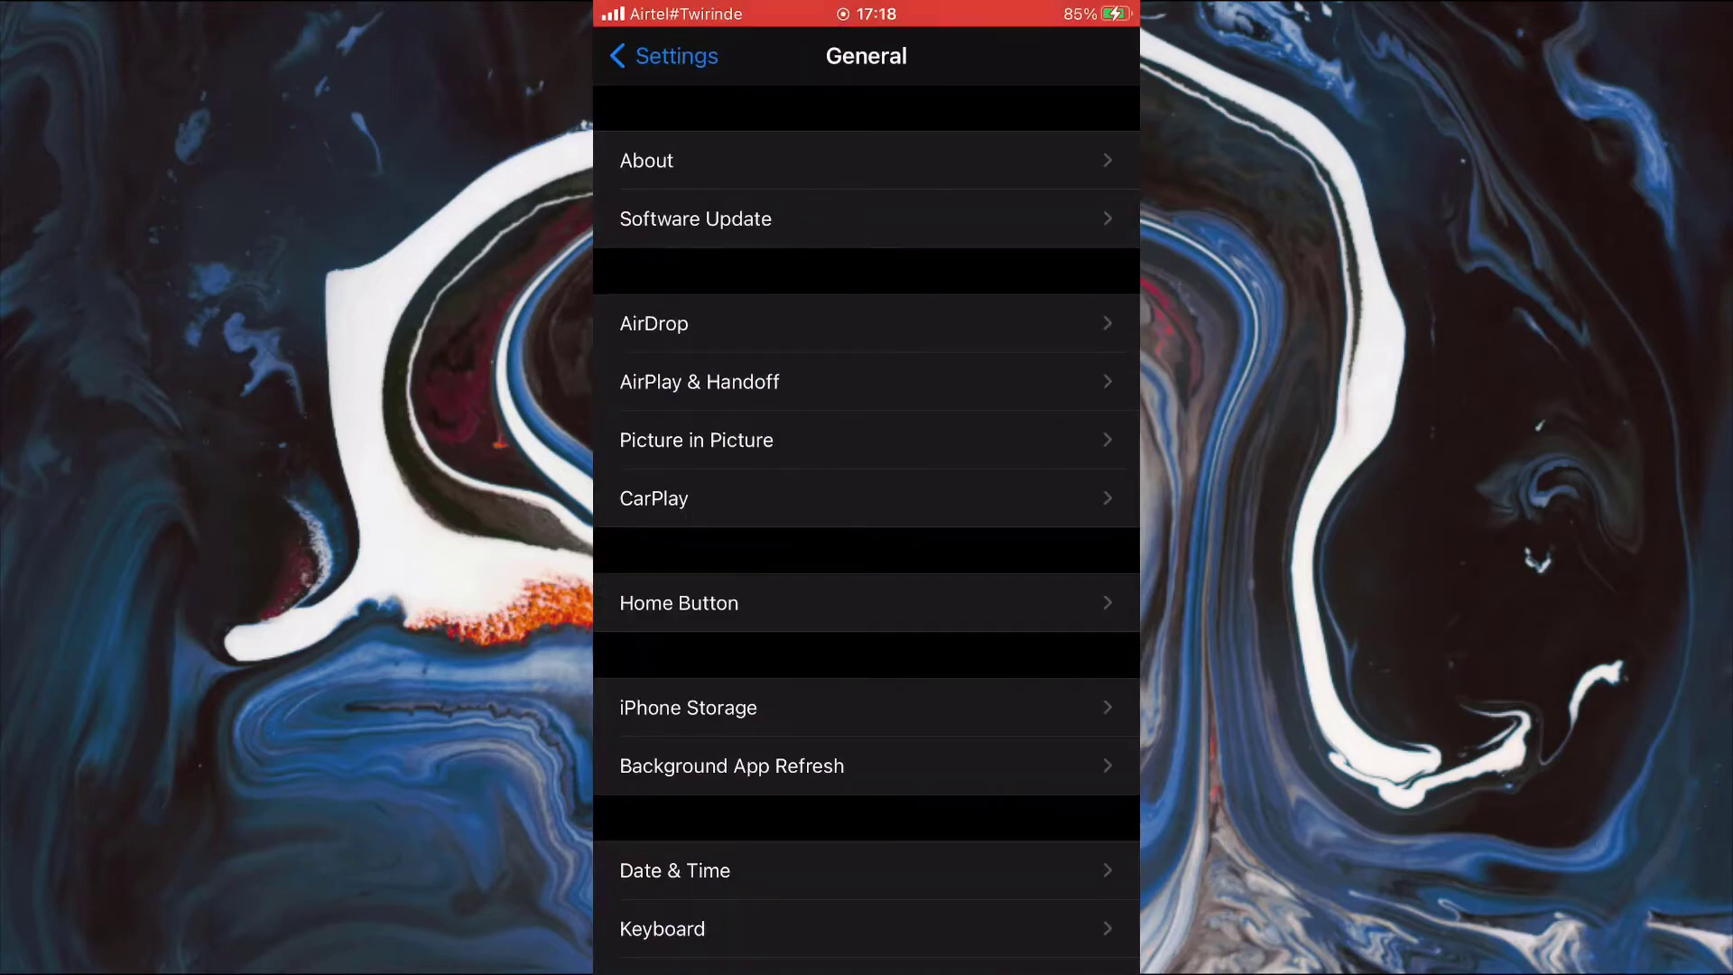
# Return to the main Settings list to reach Safari's settings.
pyautogui.click(663, 55)
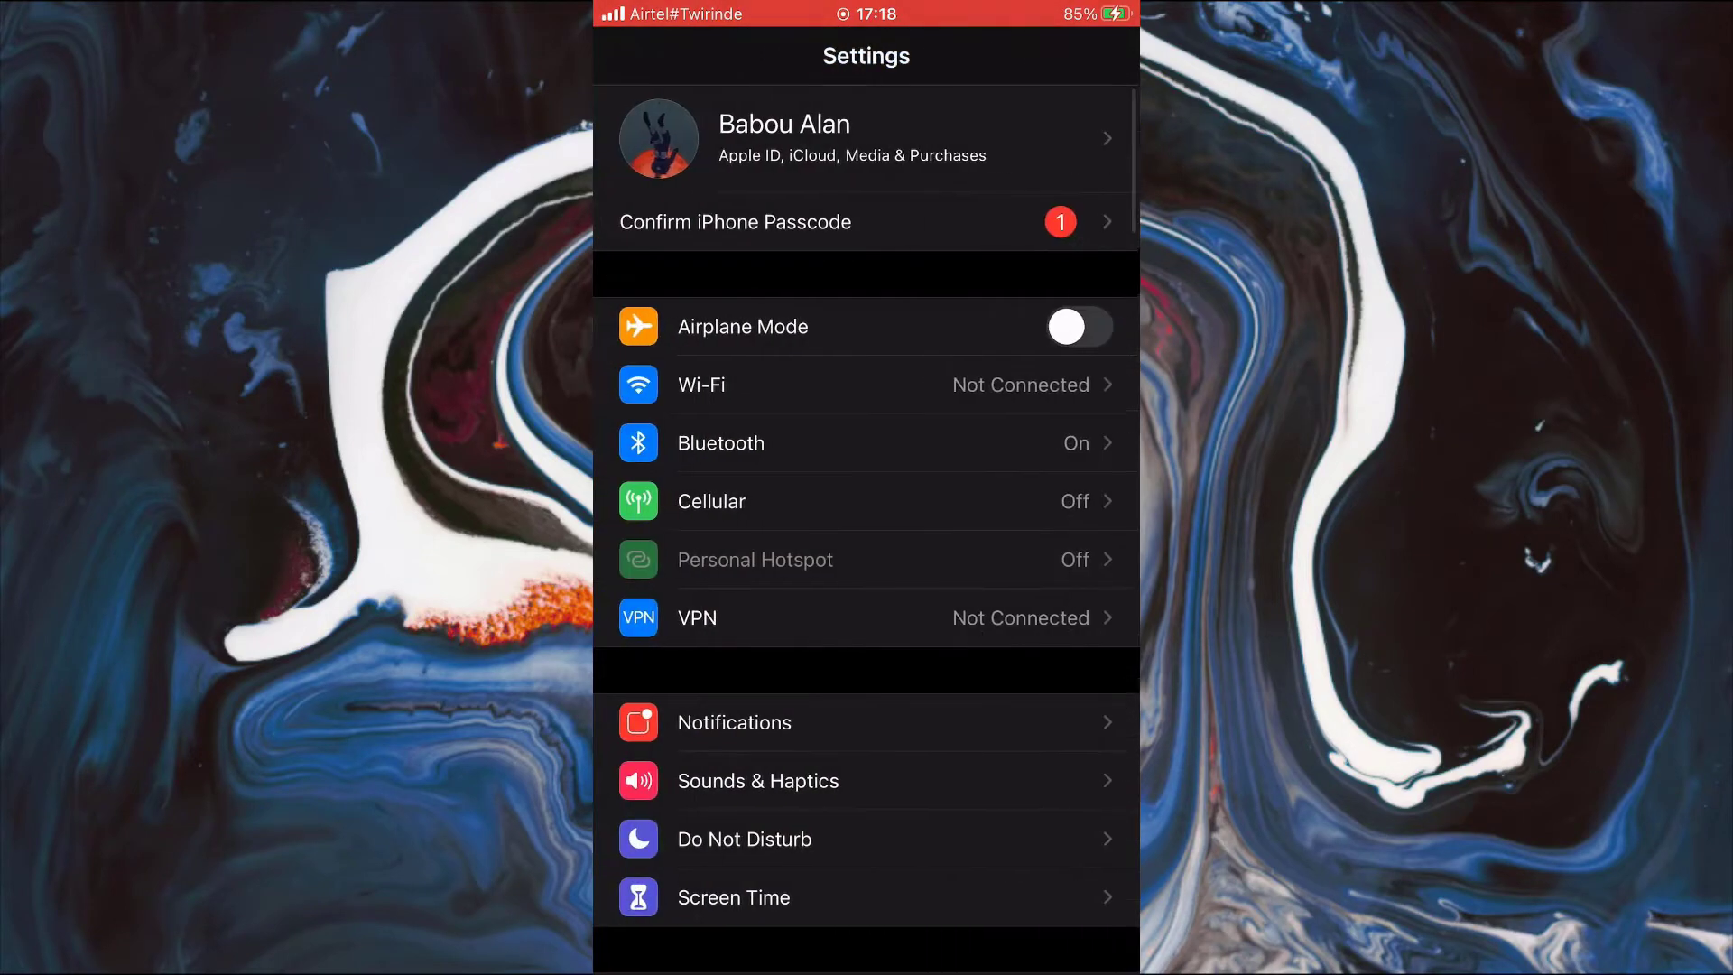
pyautogui.scroll(2, 867, 487)
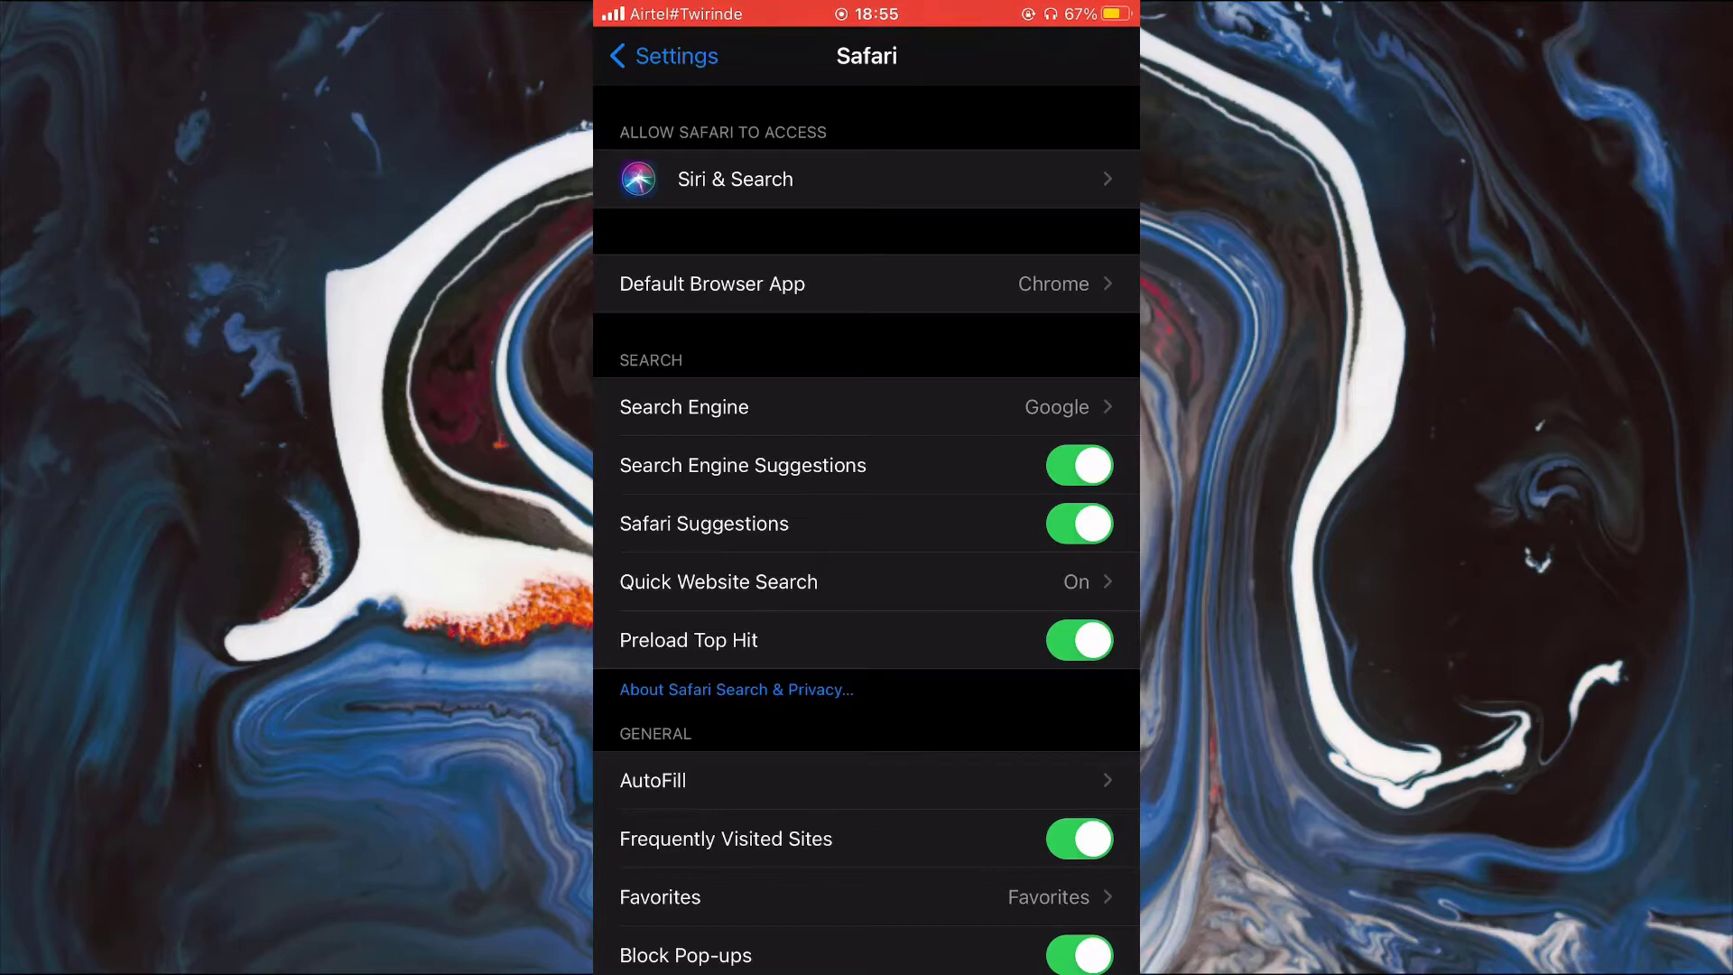
pyautogui.scroll(-3, 867, 541)
pyautogui.scroll(-8, 868, 541)
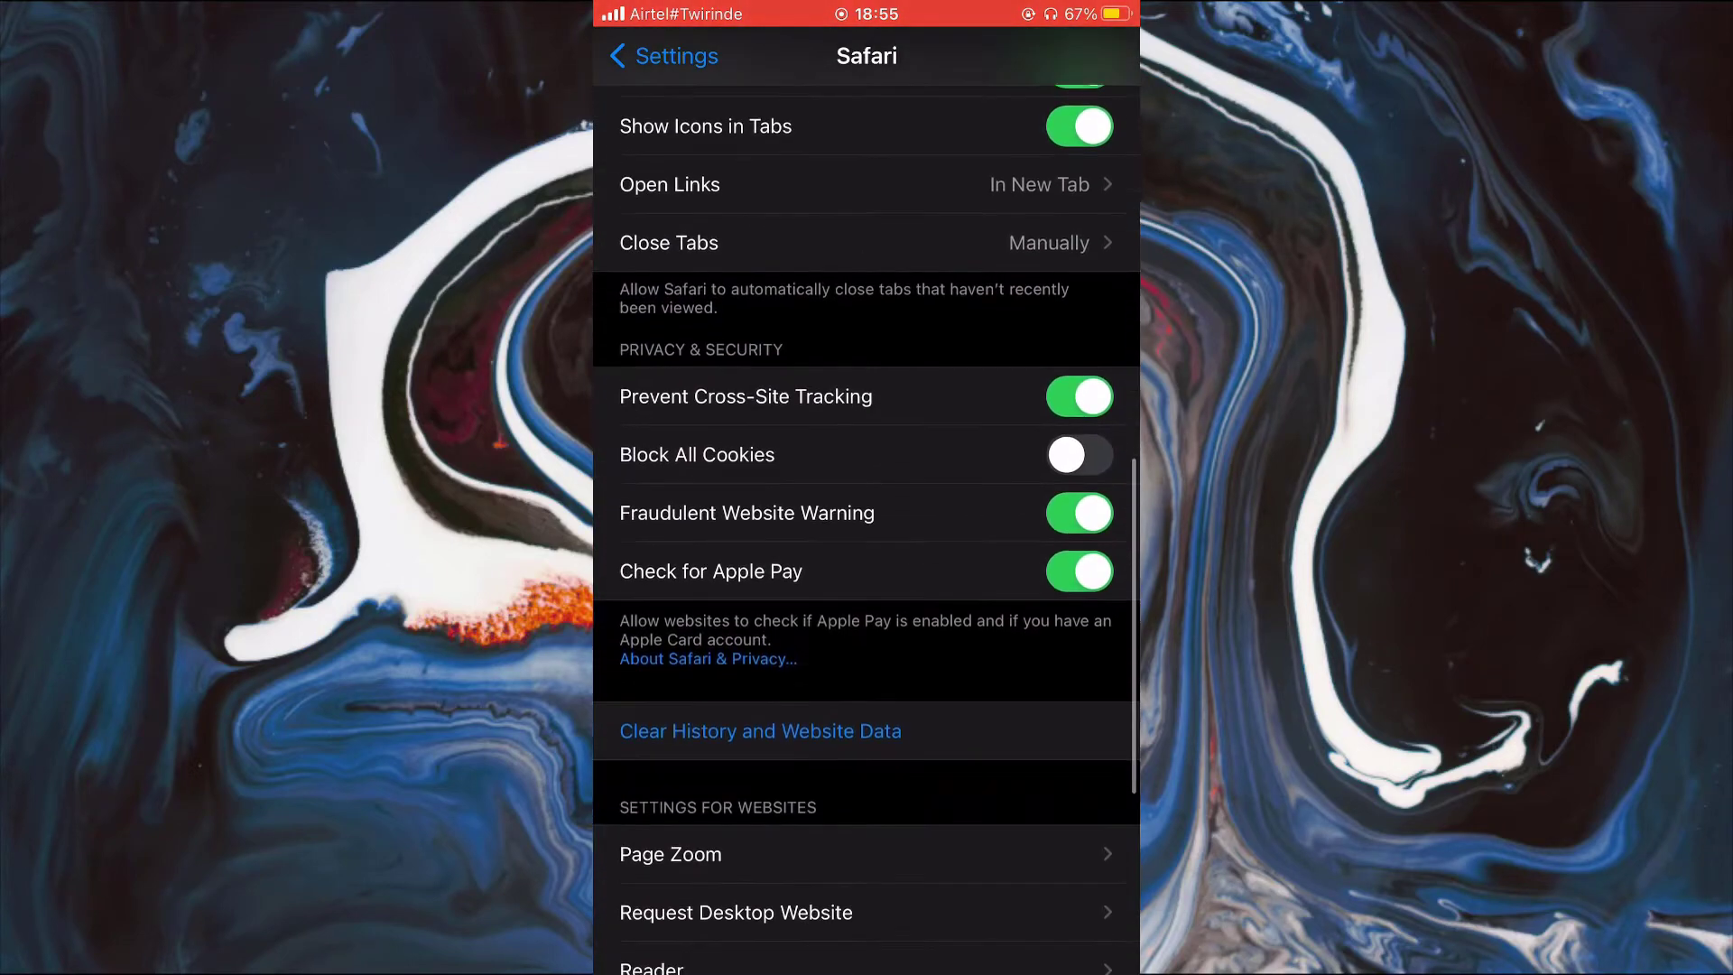
pyautogui.scroll(-3, 866, 541)
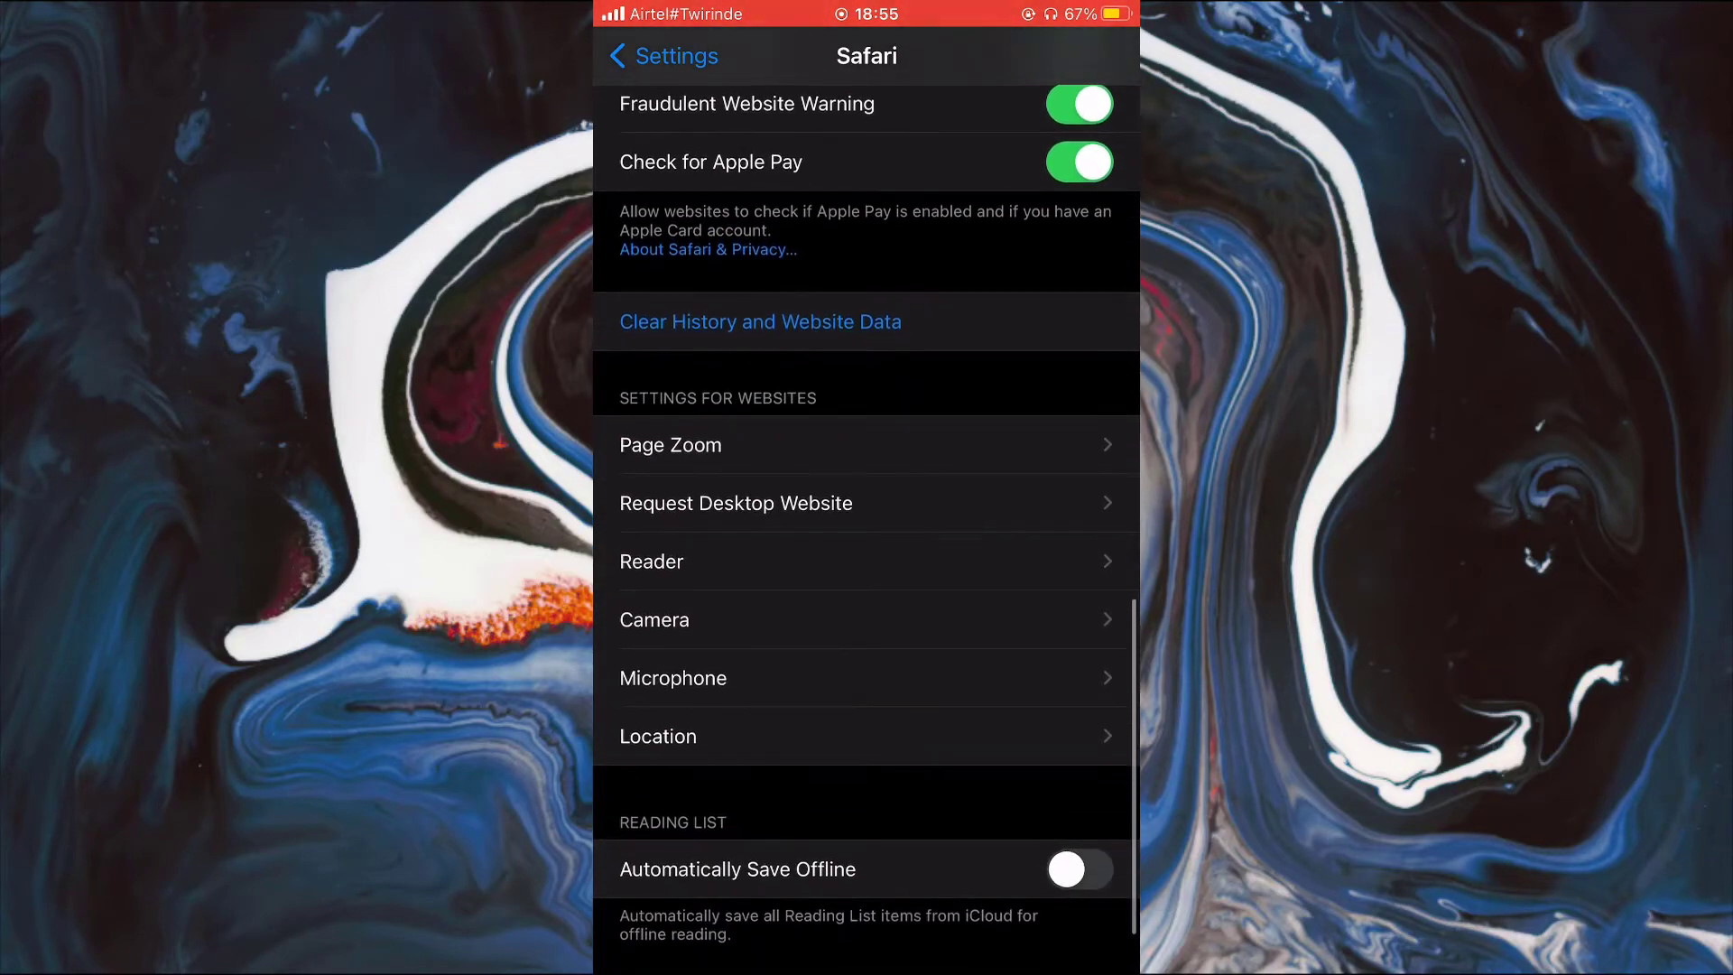
pyautogui.scroll(6, 867, 542)
pyautogui.scroll(5, 866, 541)
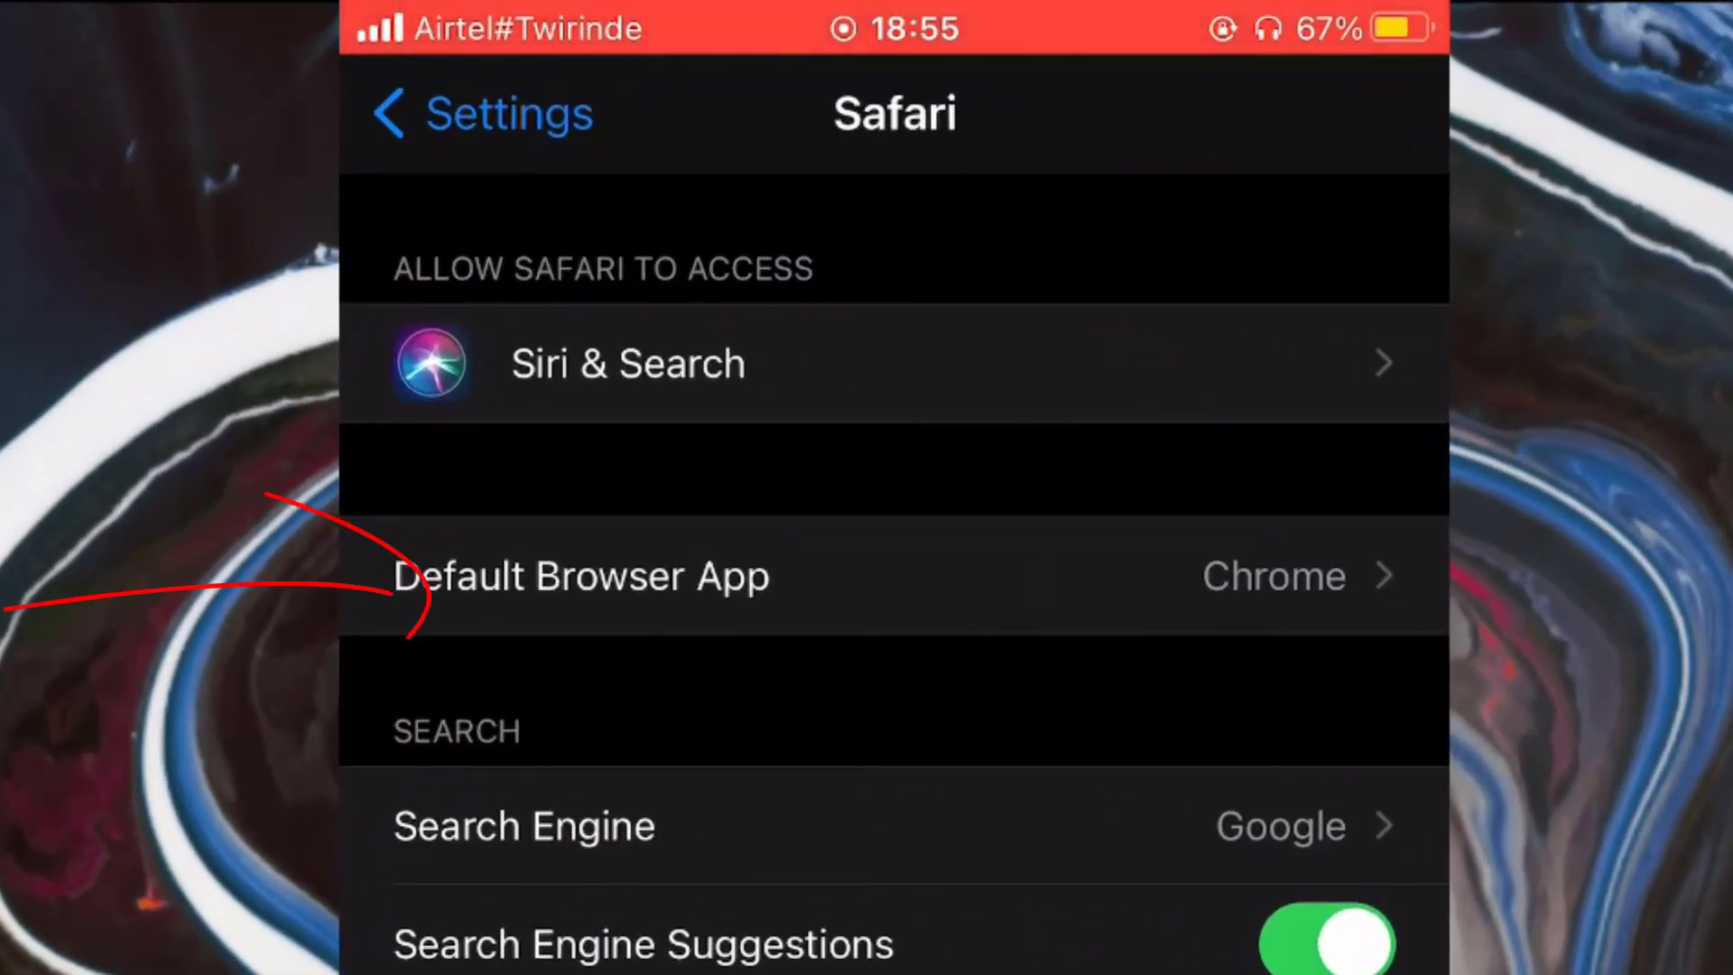
# Change the Default Browser App checkmark from Chrome to Safari.
pyautogui.click(867, 576)
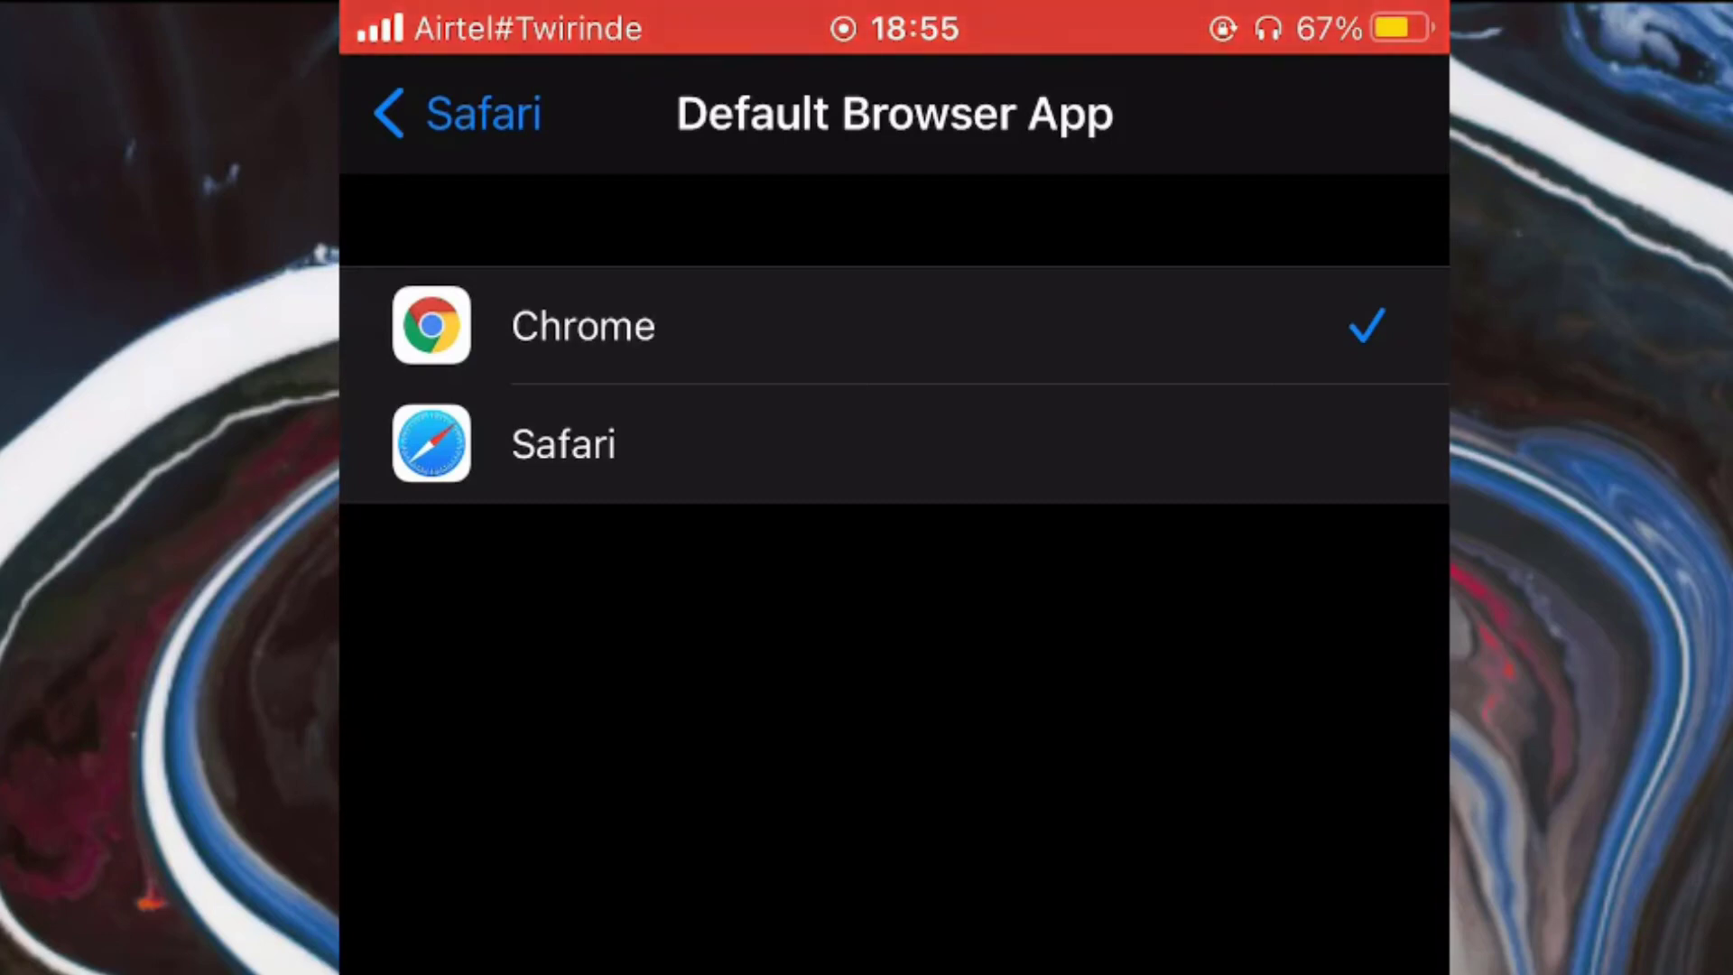
pyautogui.click(563, 445)
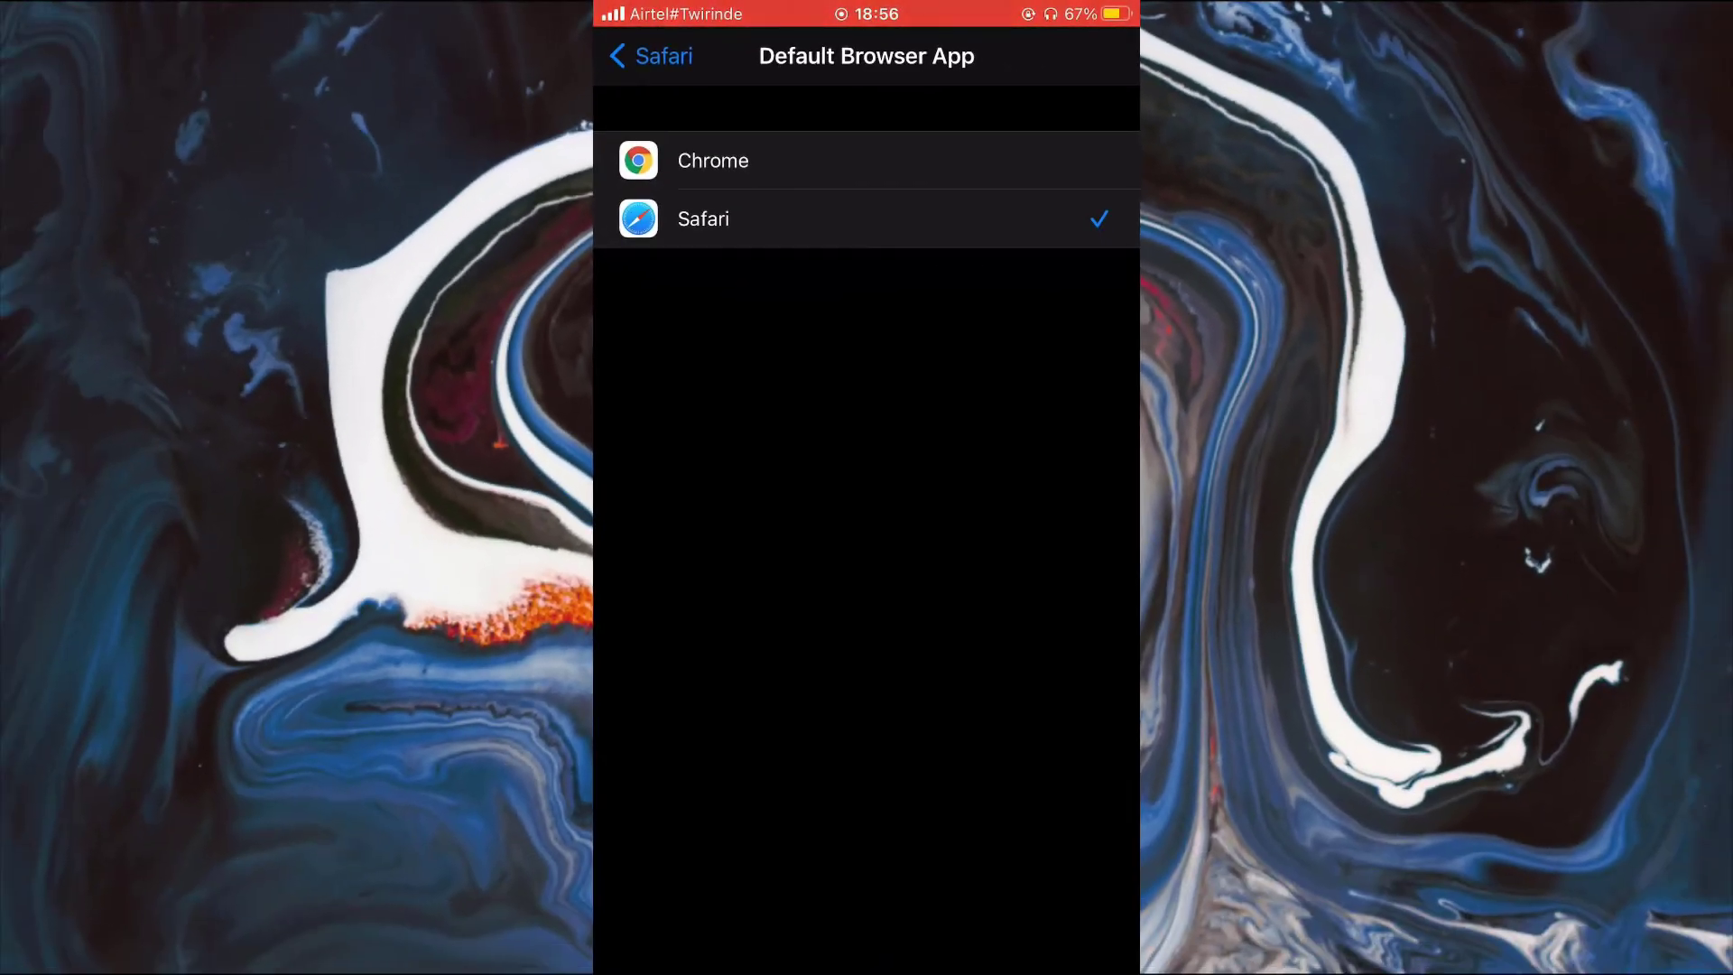
# Back out through Safari's settings to the Settings list, then go to the home screen.
pyautogui.moveTo(599, 487); pyautogui.dragTo(812, 488)
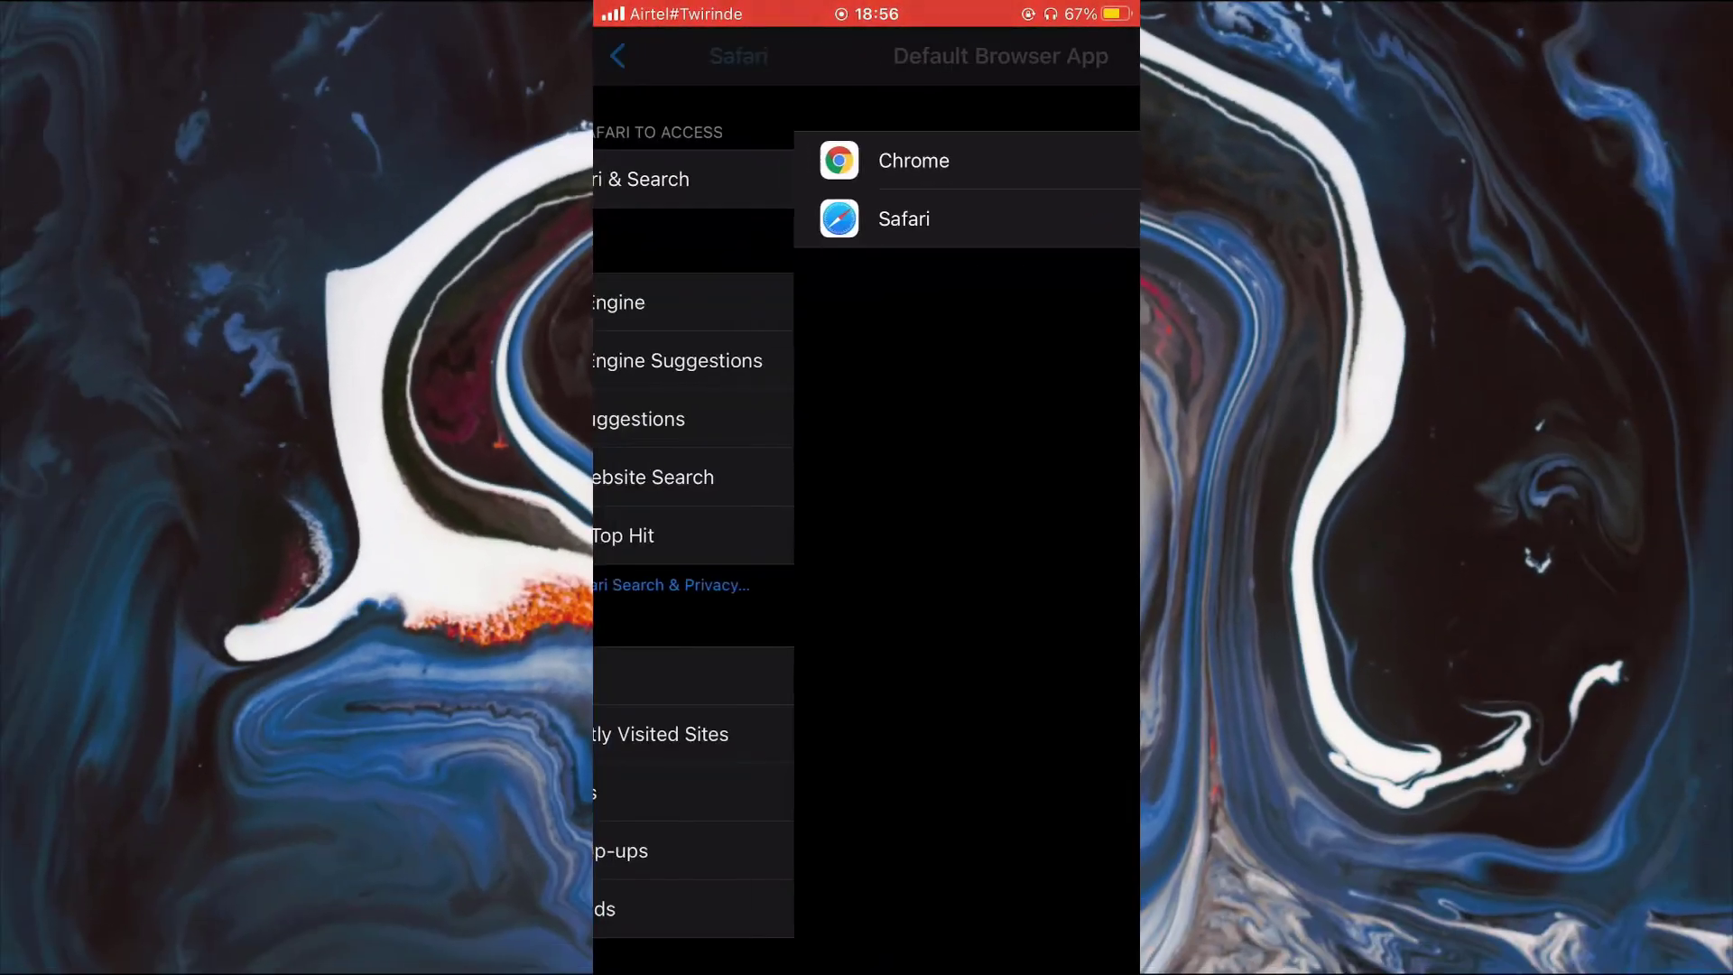
pyautogui.click(653, 56)
pyautogui.click(654, 56)
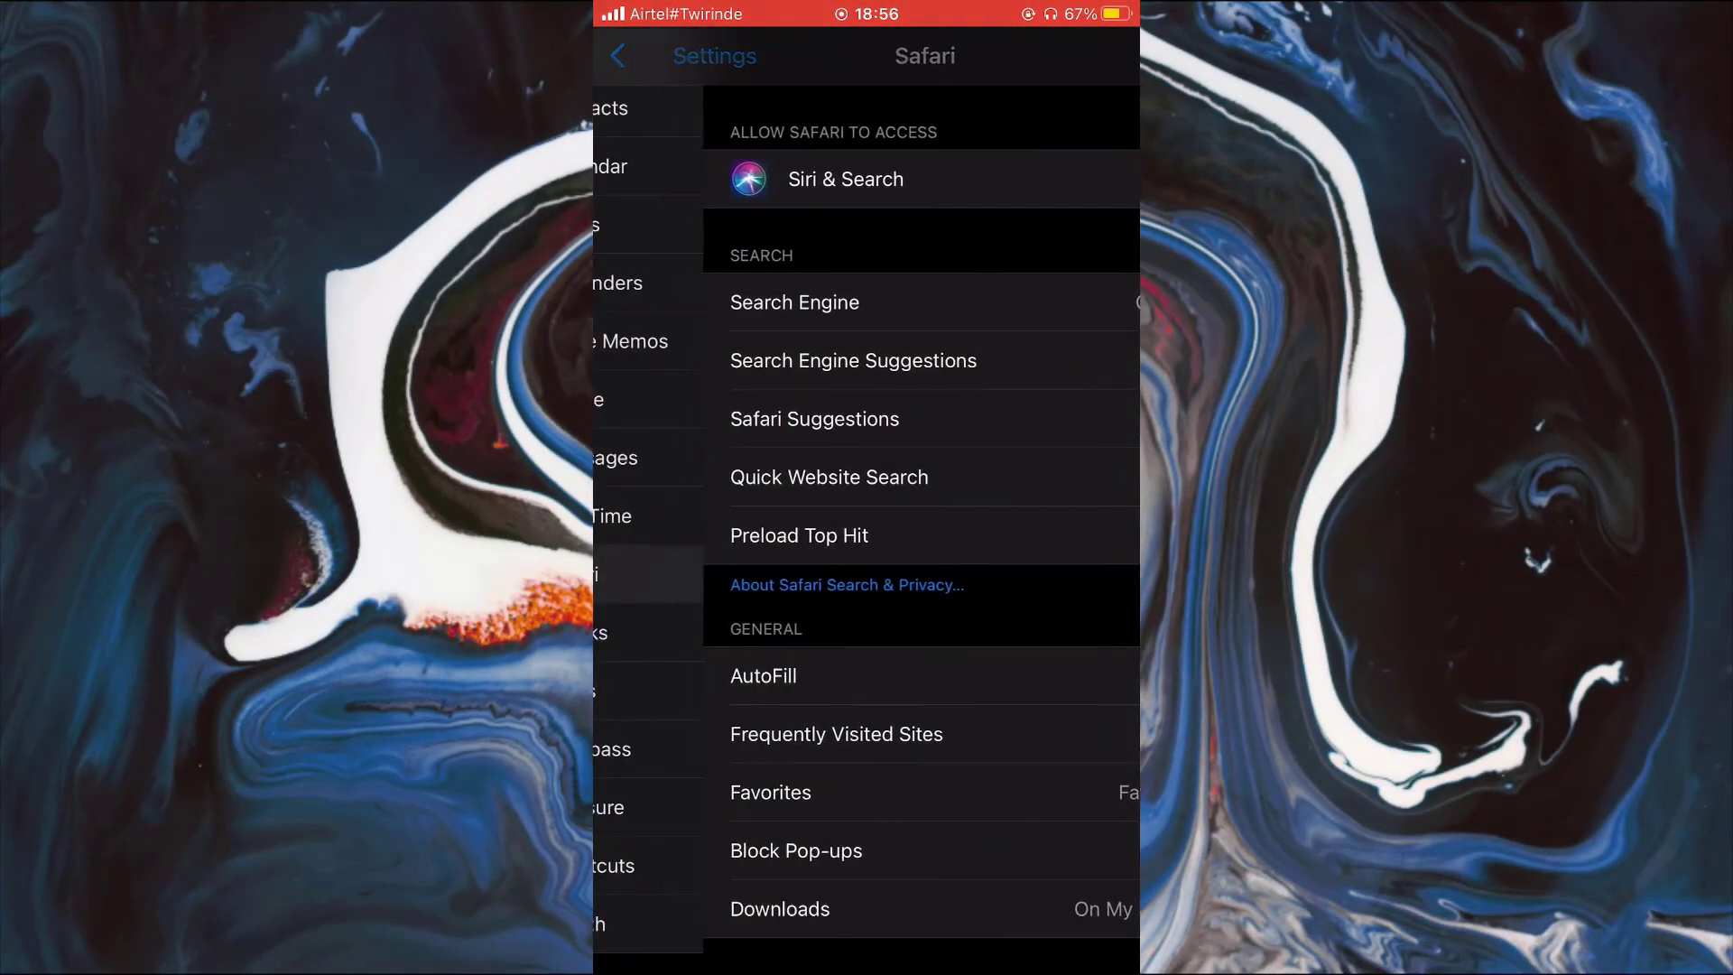
pyautogui.scroll(10, 866, 542)
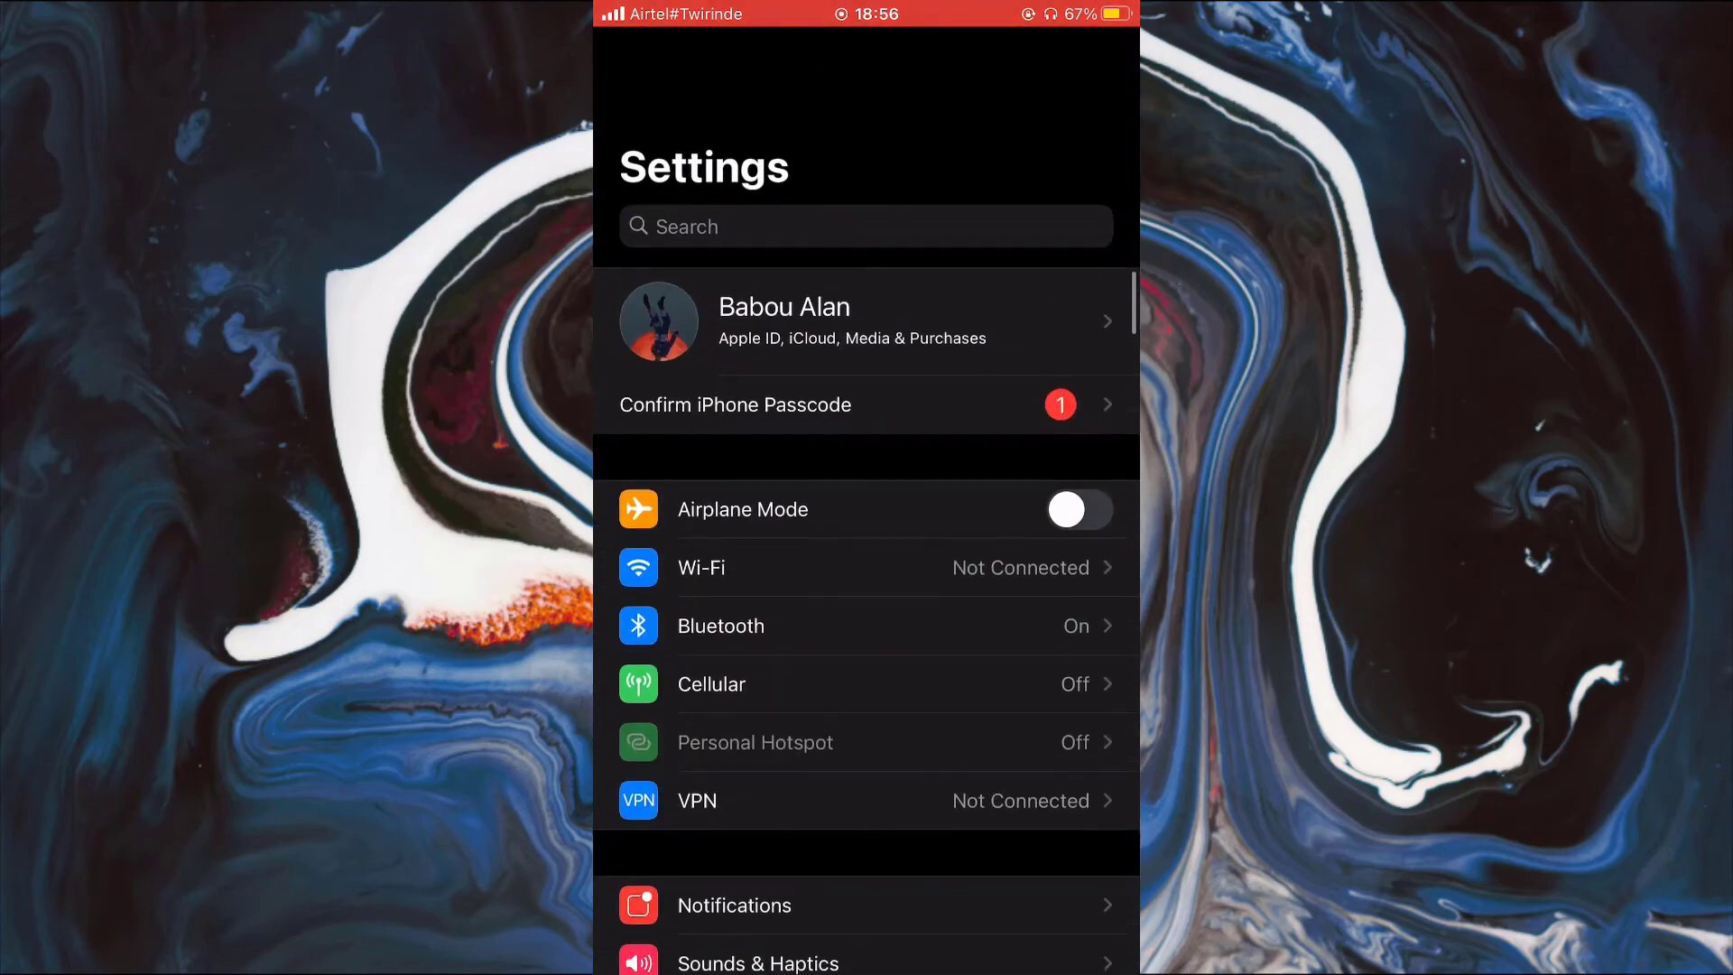
pyautogui.press('super')
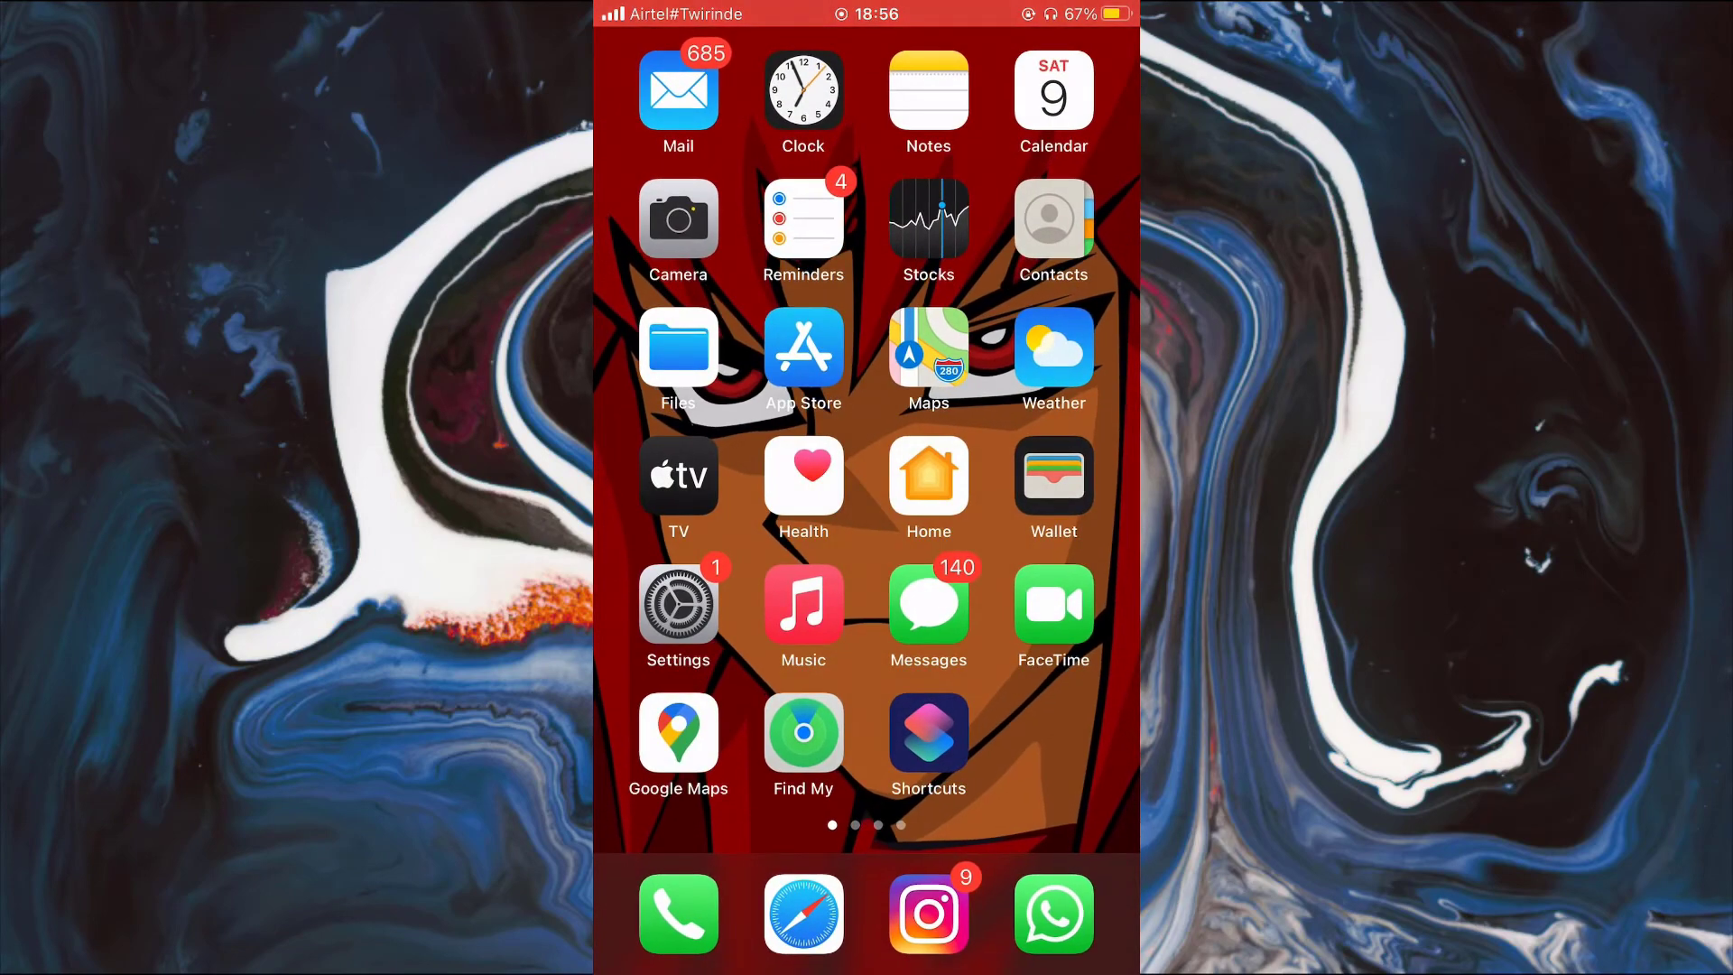